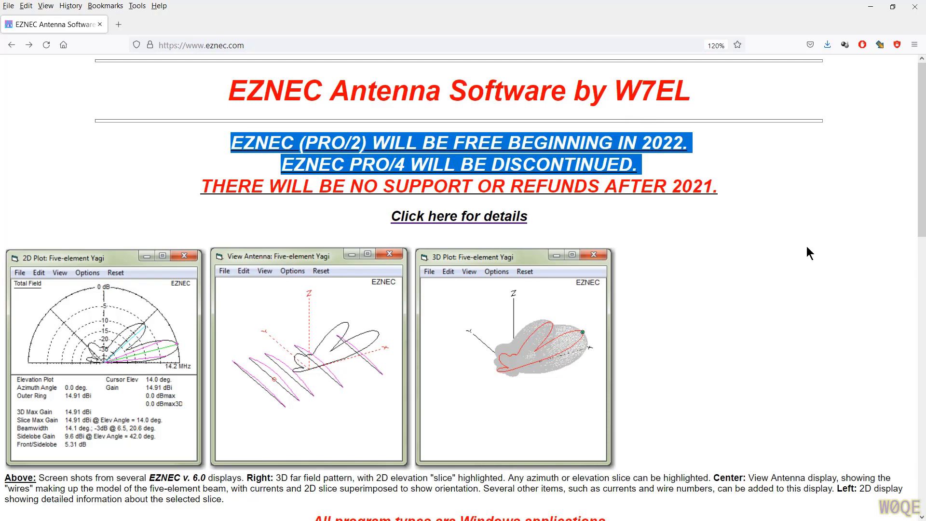
# Open the EZNEC retirement details page (retirement.htm) and scroll through the announcement
pyautogui.click(441, 218)
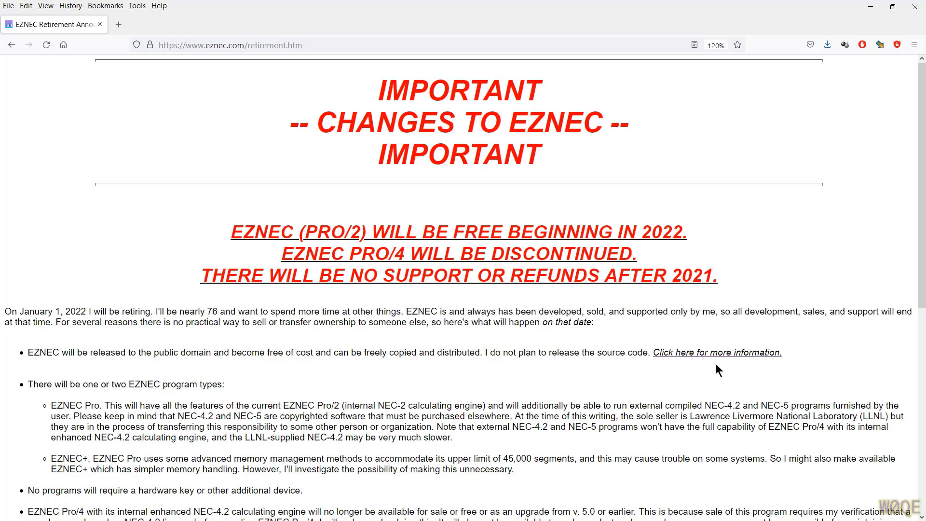
pyautogui.scroll(-7, 384, 368)
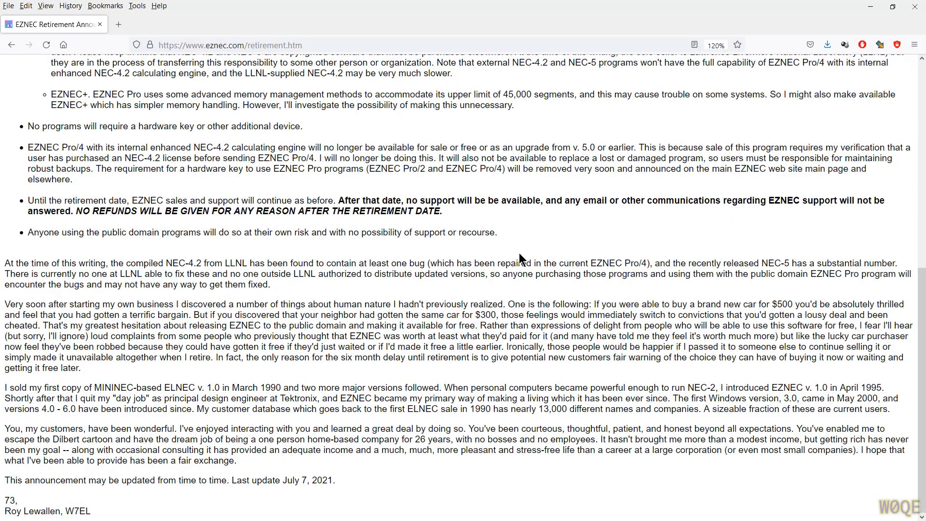
pyautogui.scroll(6, 519, 252)
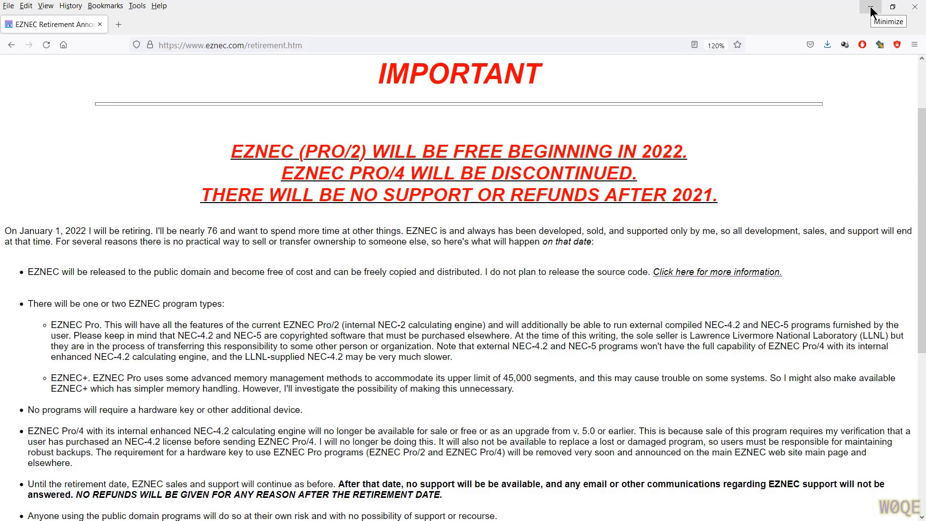
# Close Firefox and set up a new 3–30 MHz, 0.1 MHz-step SWR sweep, declining old data
pyautogui.click(915, 6)
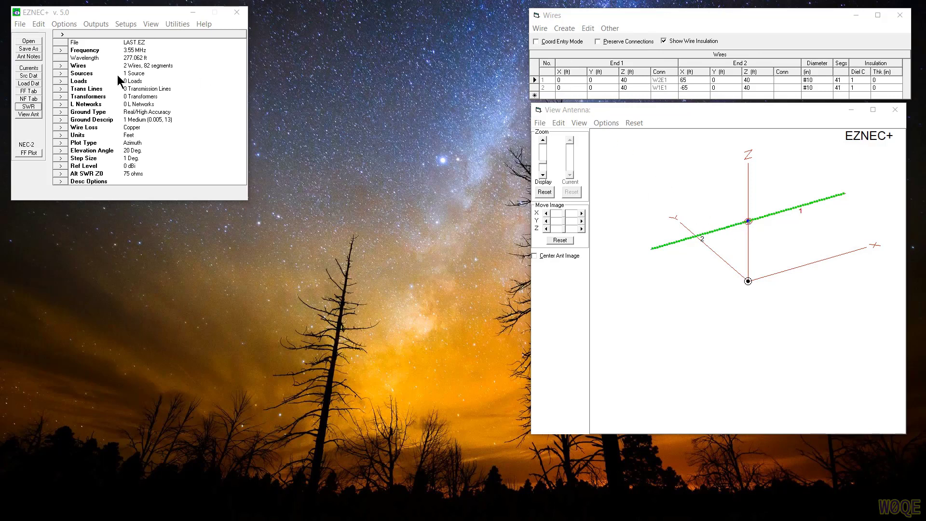
pyautogui.click(25, 109)
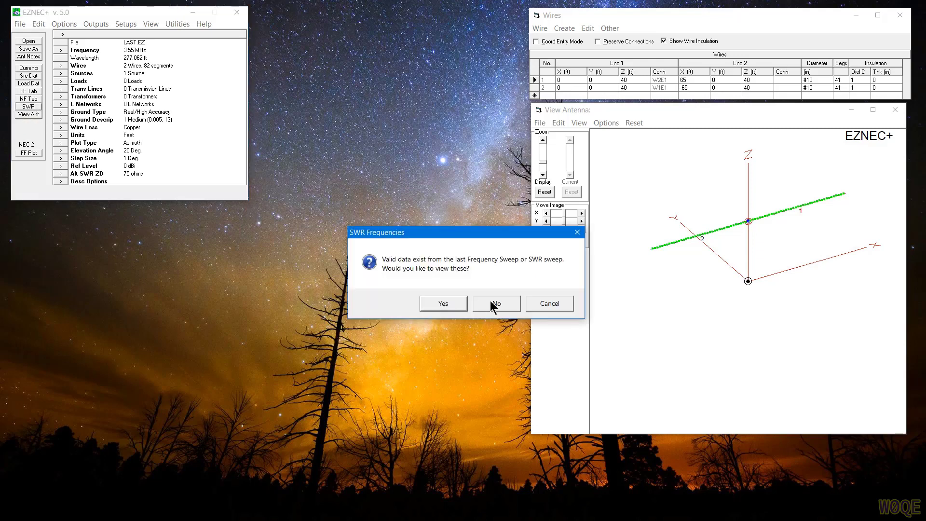
pyautogui.click(490, 304)
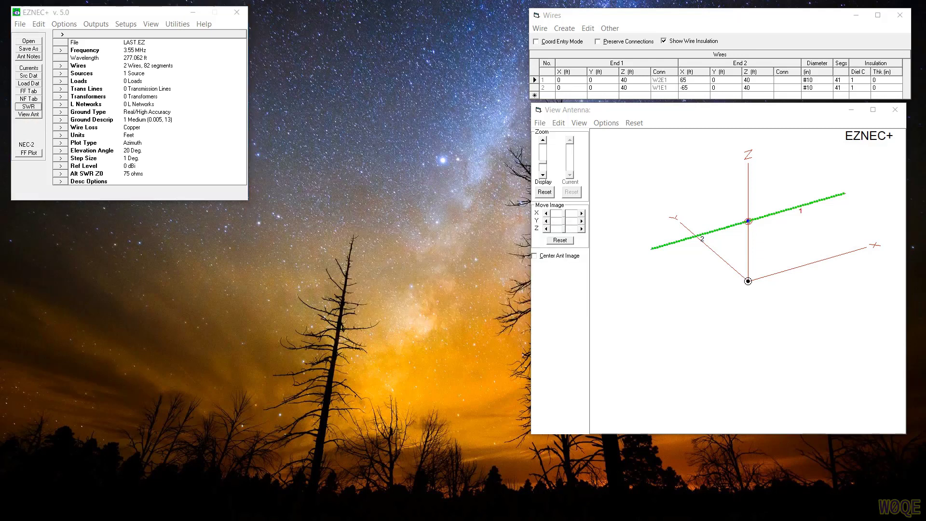
pyautogui.moveTo(416, 33); pyautogui.dragTo(332, 19)
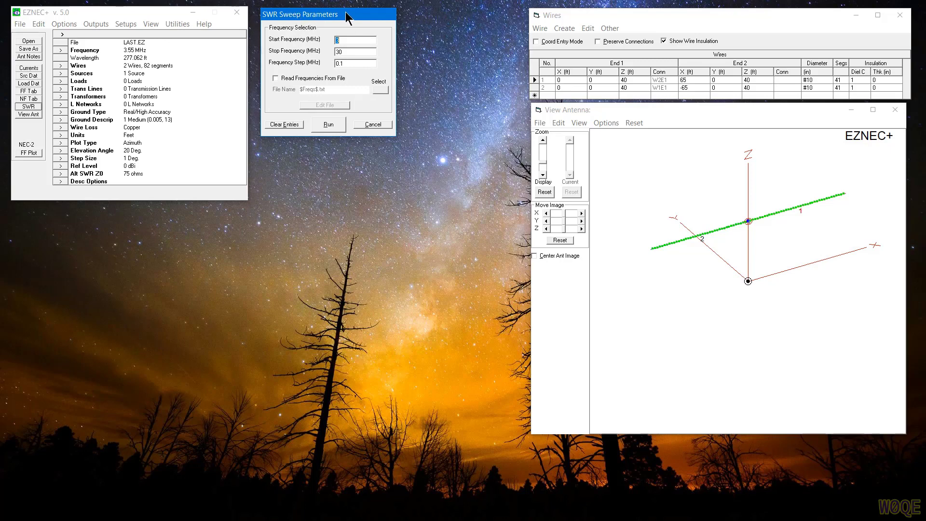
# Run the 3–30 MHz SWR sweep and centre the resulting SWR Plot window
pyautogui.click(322, 125)
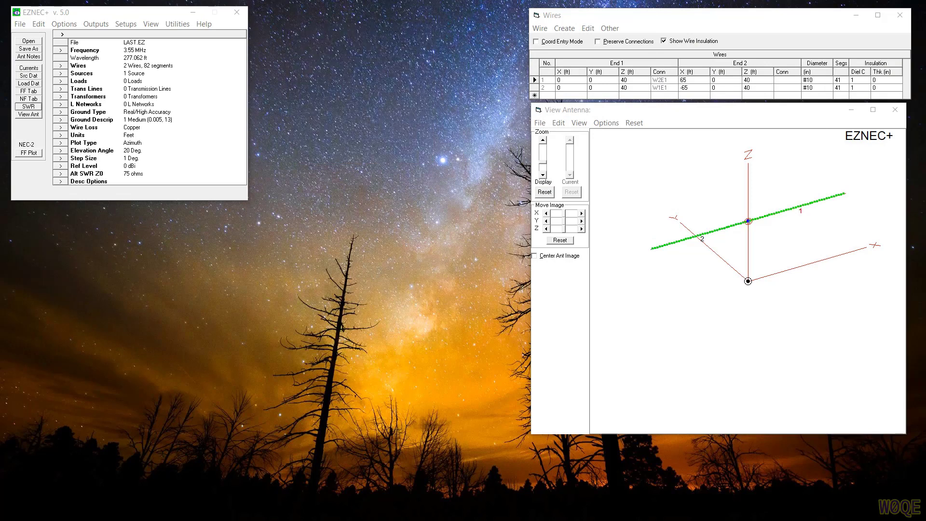
pyautogui.moveTo(866, 13); pyautogui.dragTo(423, 19)
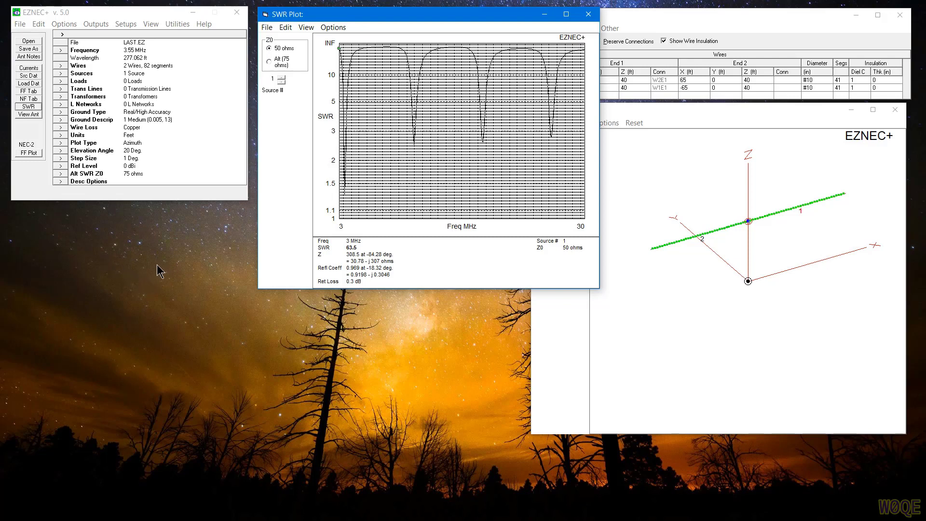
# Search drive C:\ (excluding Desktop) for lastZ.txt with UltraSearch from the desktop menu
pyautogui.rightClick(138, 380)
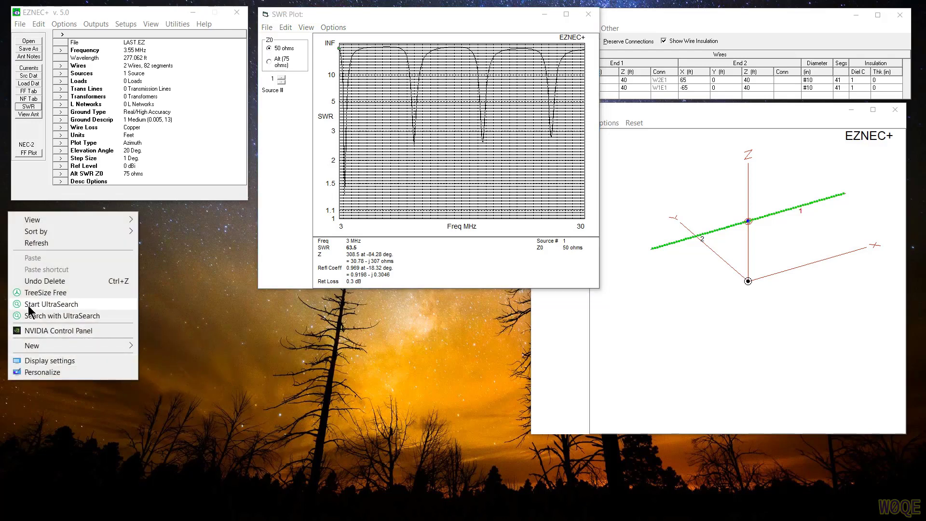
pyautogui.click(51, 317)
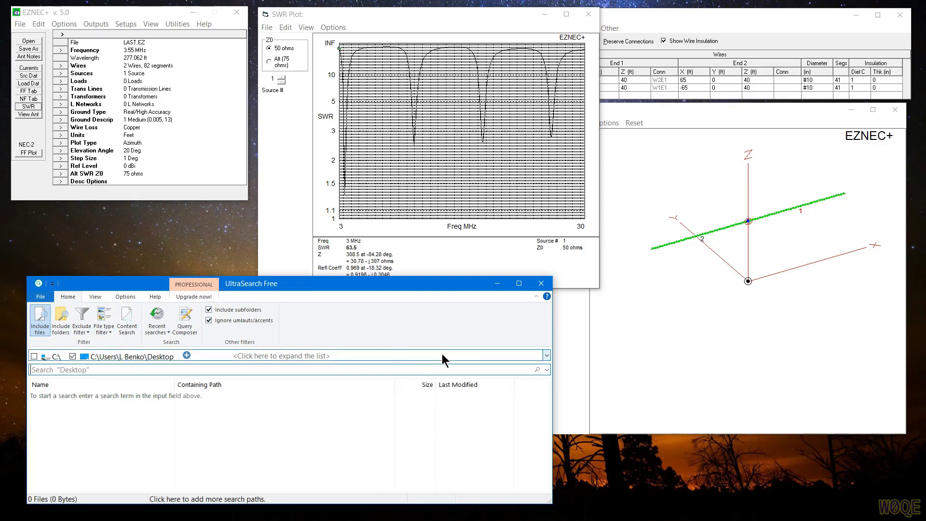
pyautogui.click(33, 356)
pyautogui.click(72, 356)
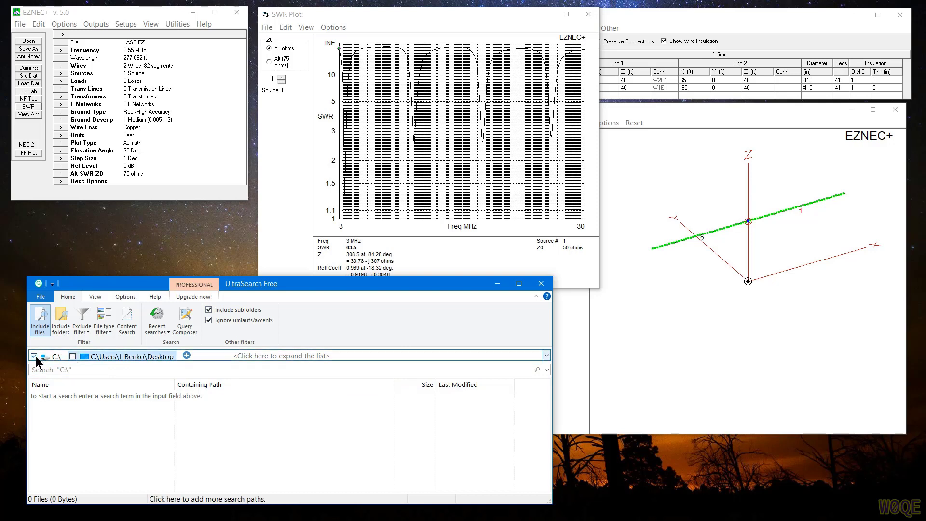
pyautogui.click(76, 369)
pyautogui.write('la')
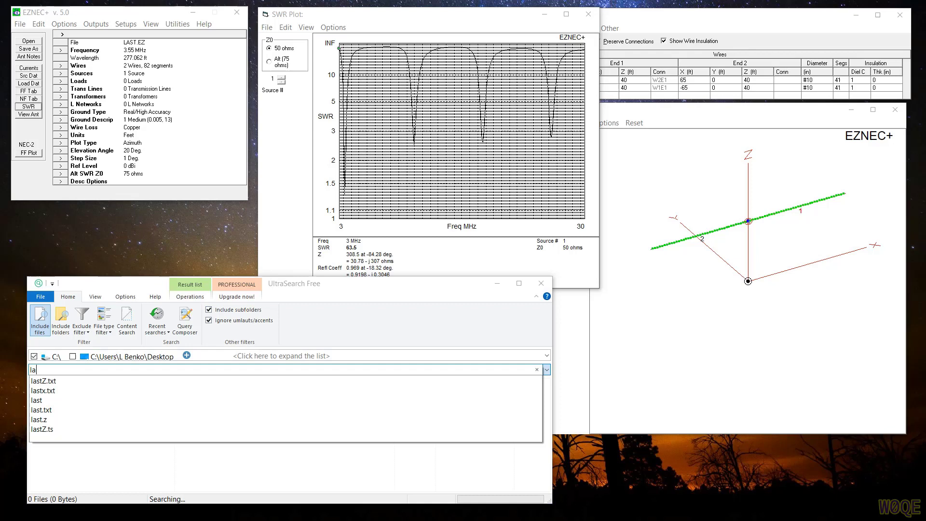
pyautogui.write('stZ.')
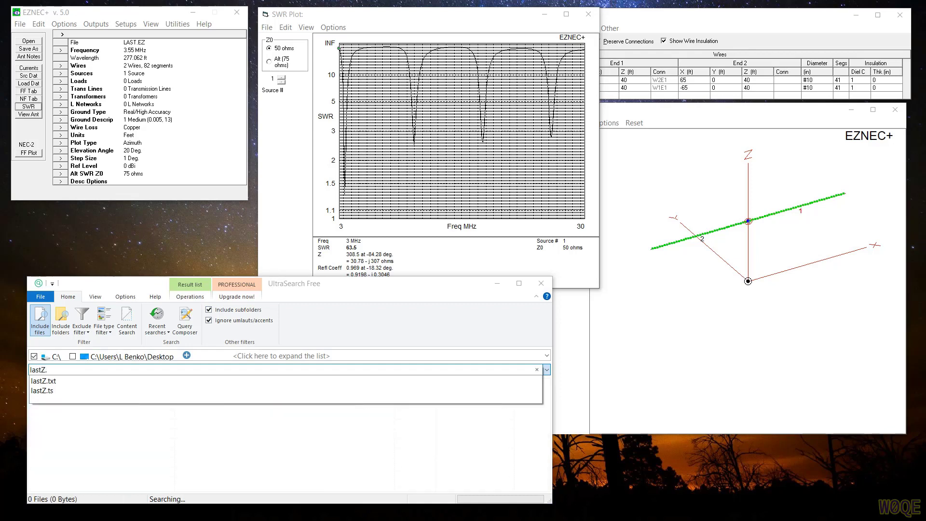
pyautogui.write('txt')
pyautogui.press('Return')
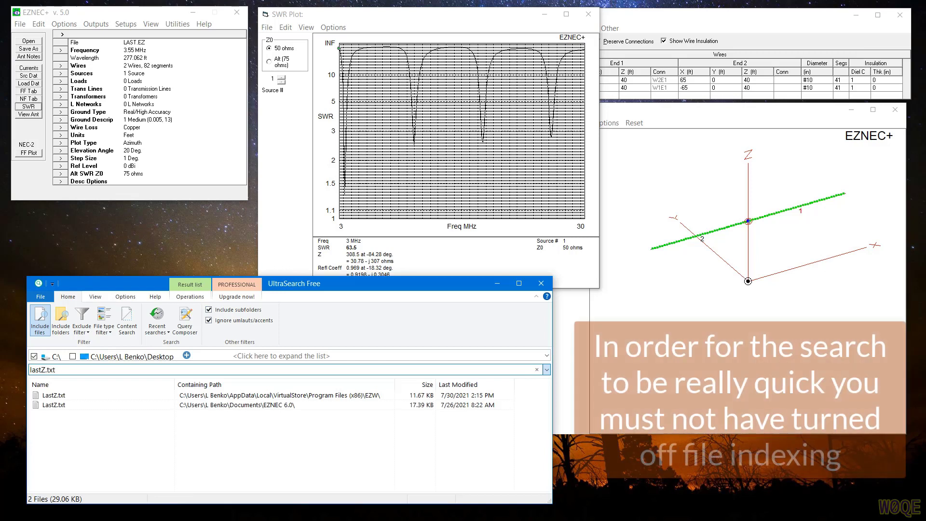
pyautogui.click(41, 406)
pyautogui.click(43, 397)
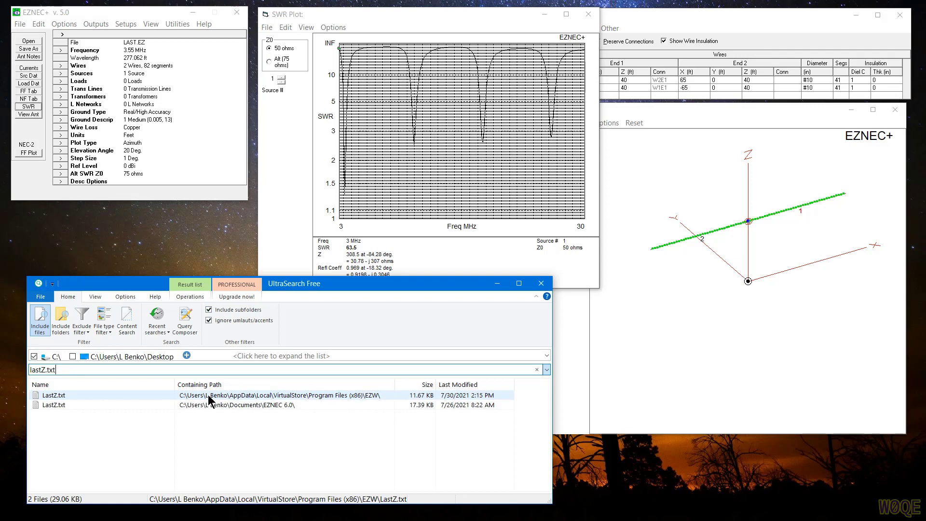
pyautogui.click(314, 405)
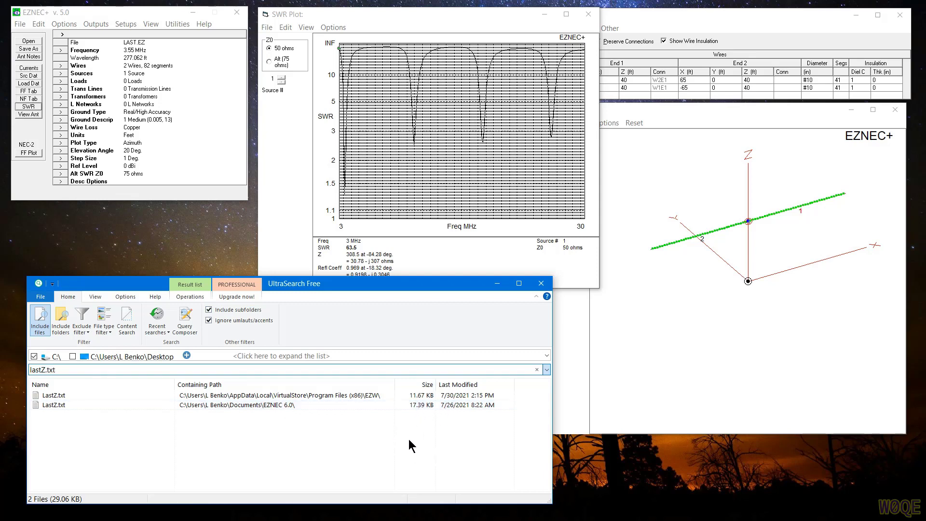
pyautogui.click(60, 396)
pyautogui.click(235, 406)
pyautogui.click(48, 396)
pyautogui.click(508, 393)
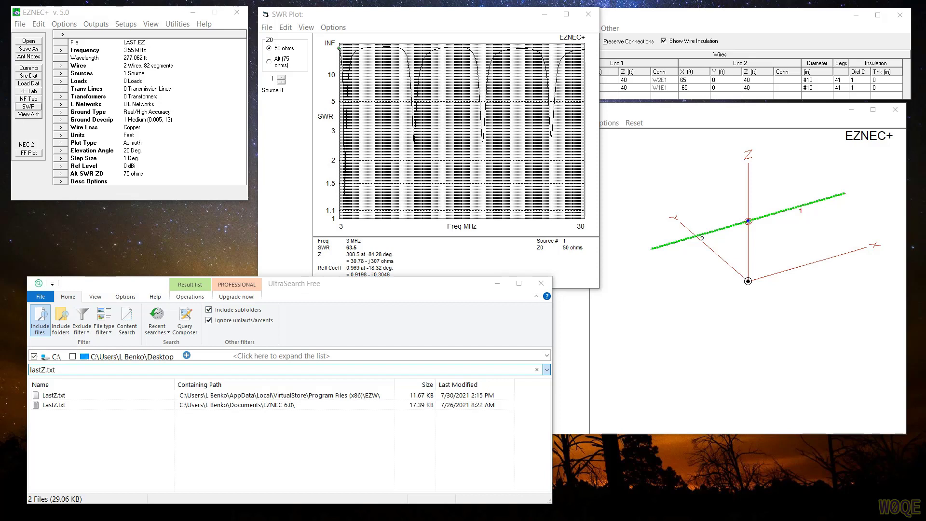
# Drag the EZW LastZ.txt onto SimSmith's load file box and reposition the SimSmith window
pyautogui.moveTo(739, 52); pyautogui.dragTo(755, 41)
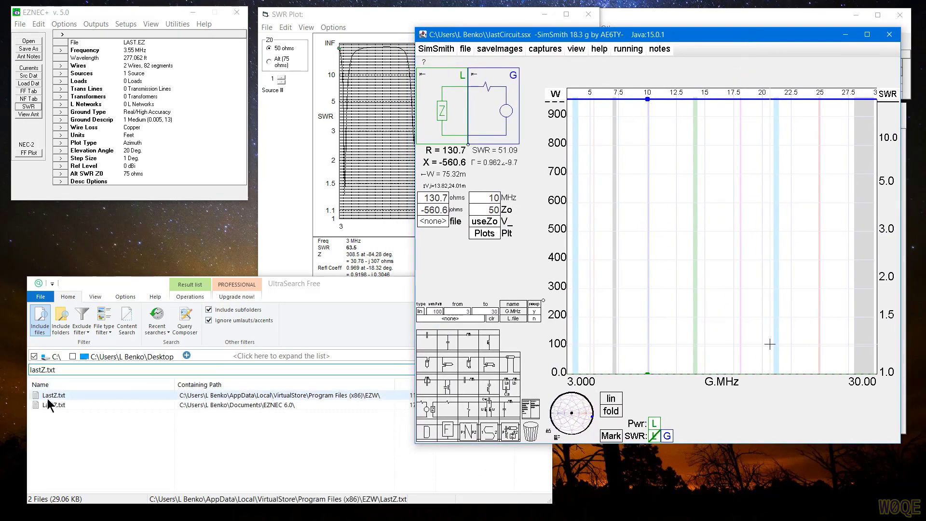
pyautogui.moveTo(48, 395); pyautogui.dragTo(442, 229)
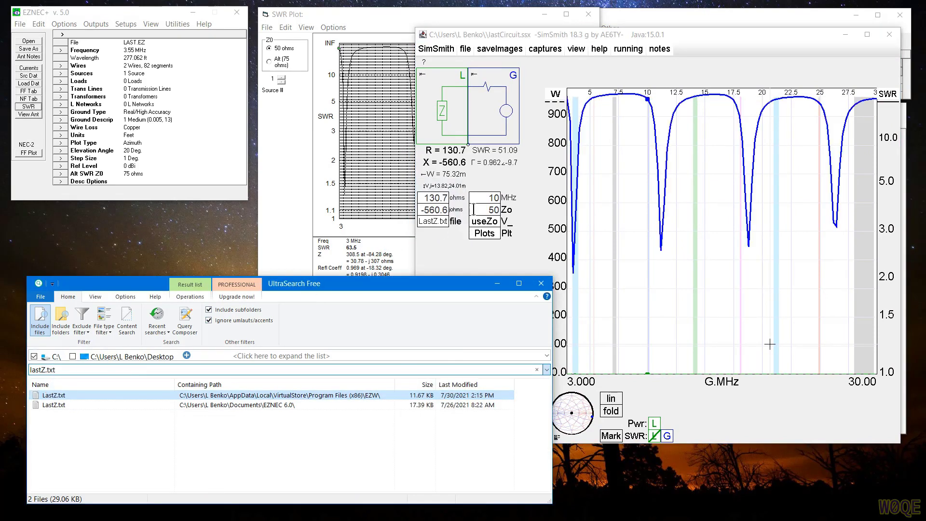
pyautogui.moveTo(620, 37); pyautogui.dragTo(564, 184)
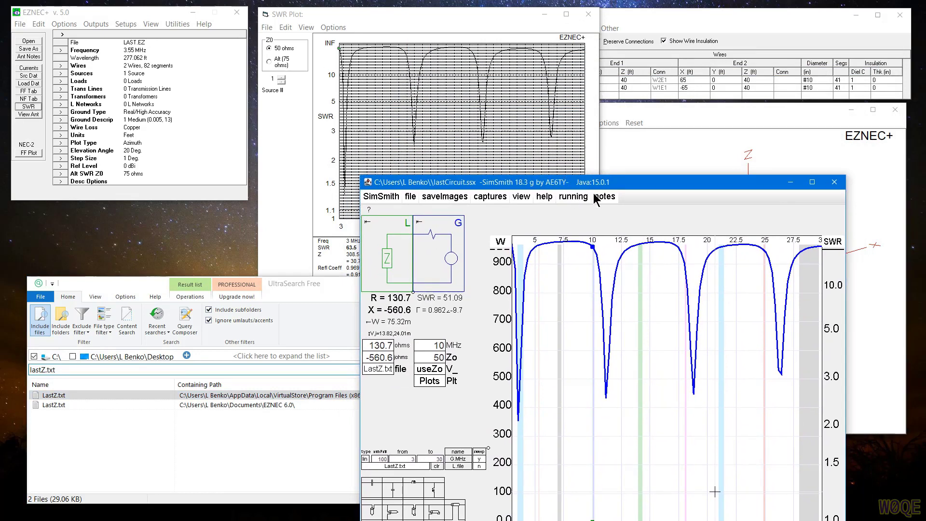
pyautogui.moveTo(651, 182); pyautogui.dragTo(684, 62)
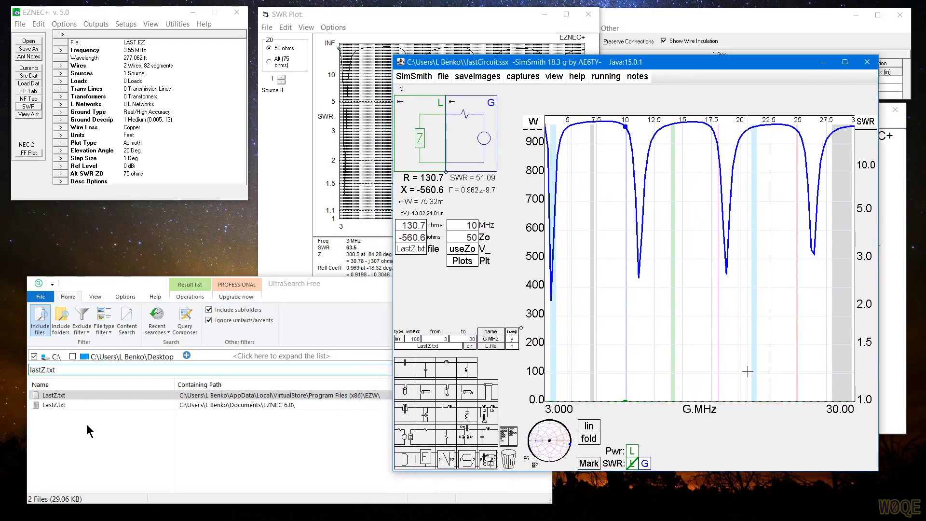
# Reselect the first LastZ.txt result in the UltraSearch list
pyautogui.click(52, 397)
pyautogui.click(54, 405)
pyautogui.click(50, 396)
pyautogui.click(9, 430)
pyautogui.click(53, 397)
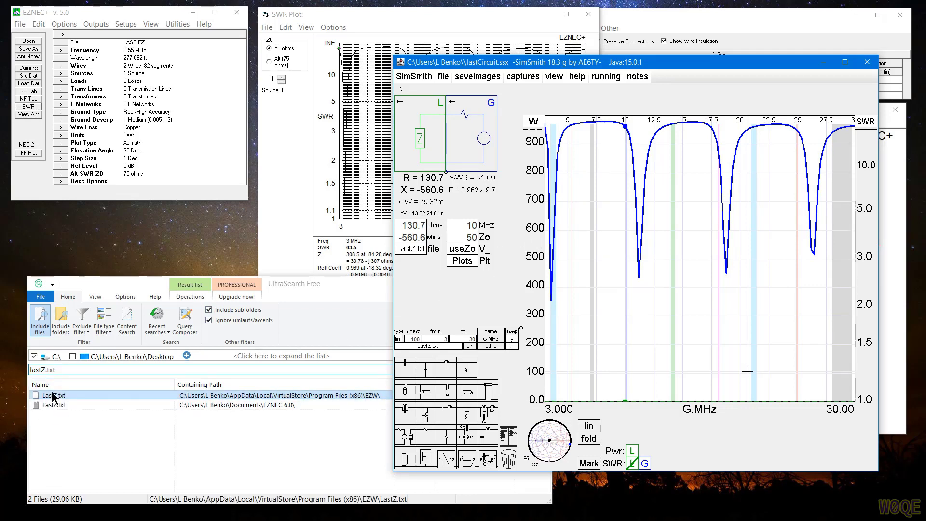
pyautogui.click(44, 452)
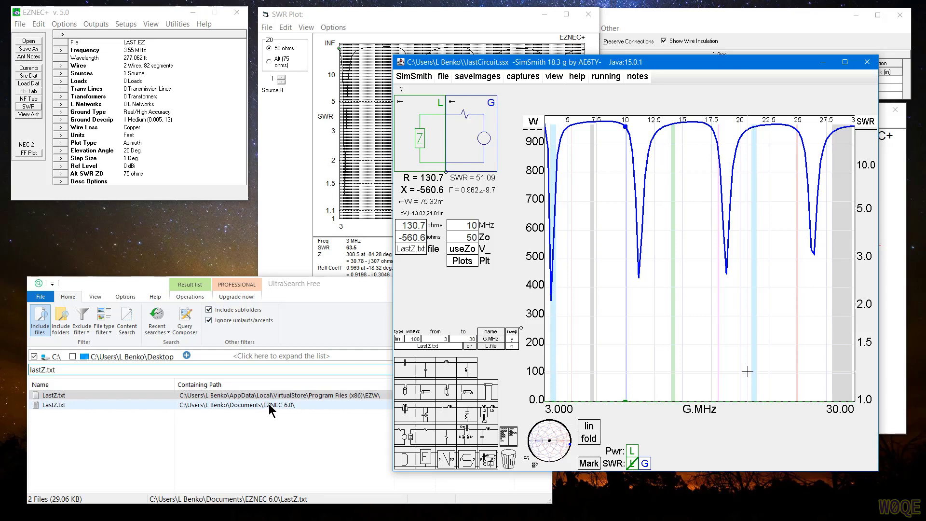
pyautogui.click(296, 395)
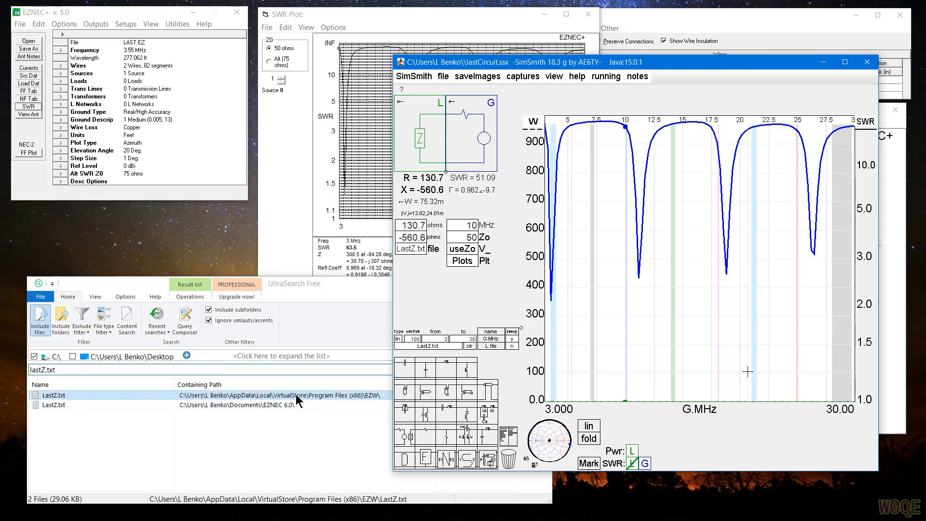
pyautogui.click(371, 406)
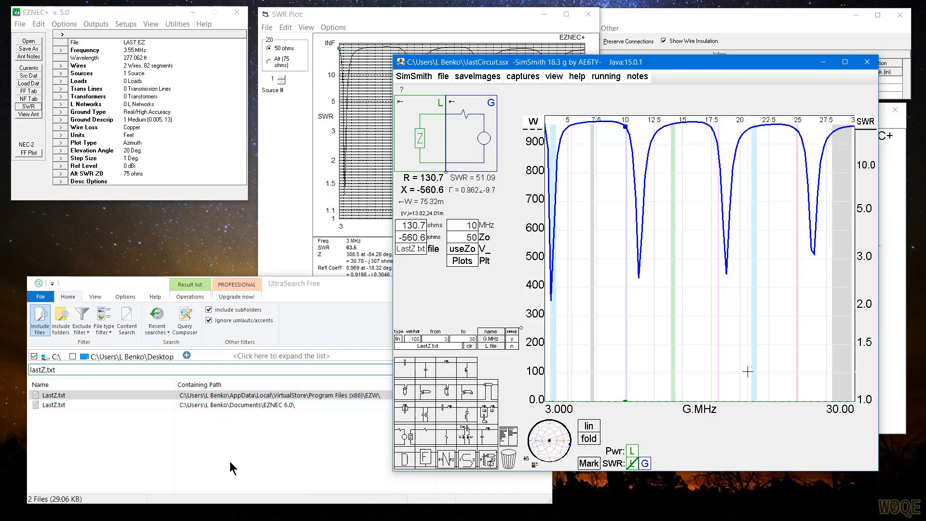
pyautogui.click(64, 398)
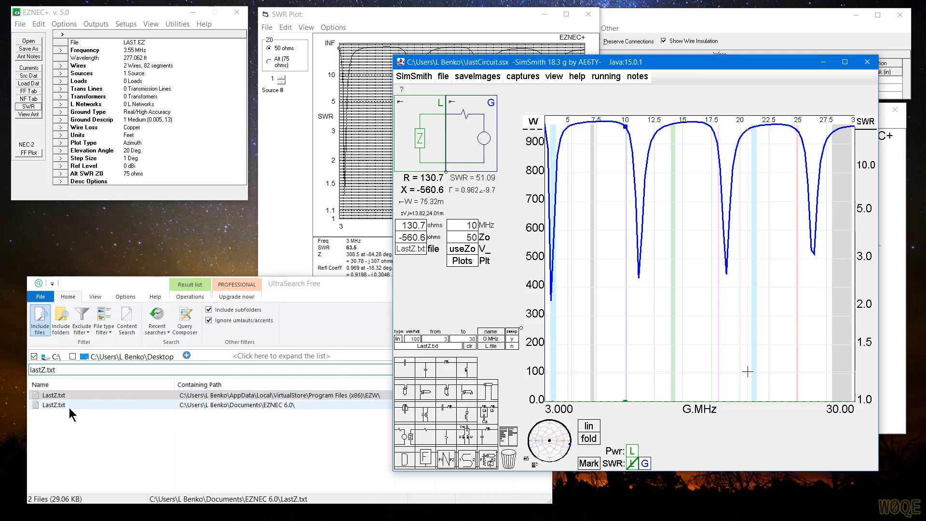